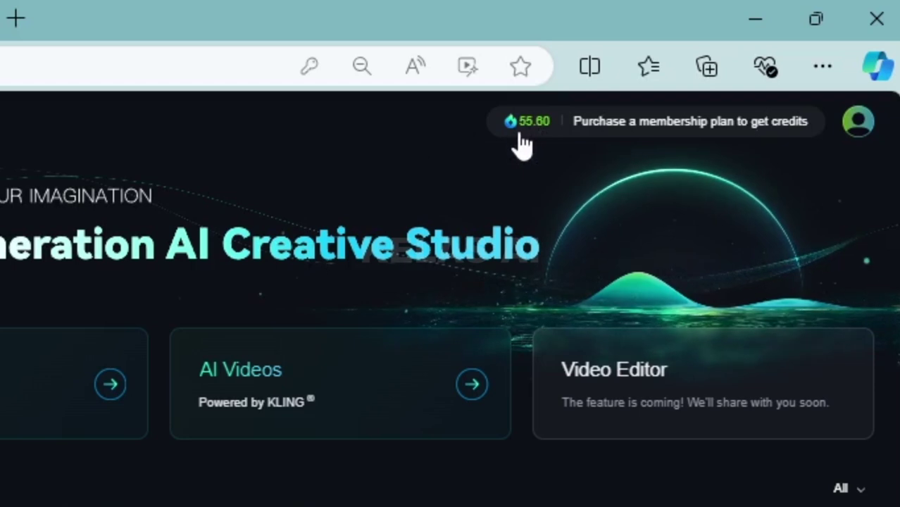
Step: Open the AI Images generator from the KLING AI home page
{"action": "mouse_move", "coordinate": [519, 134]}
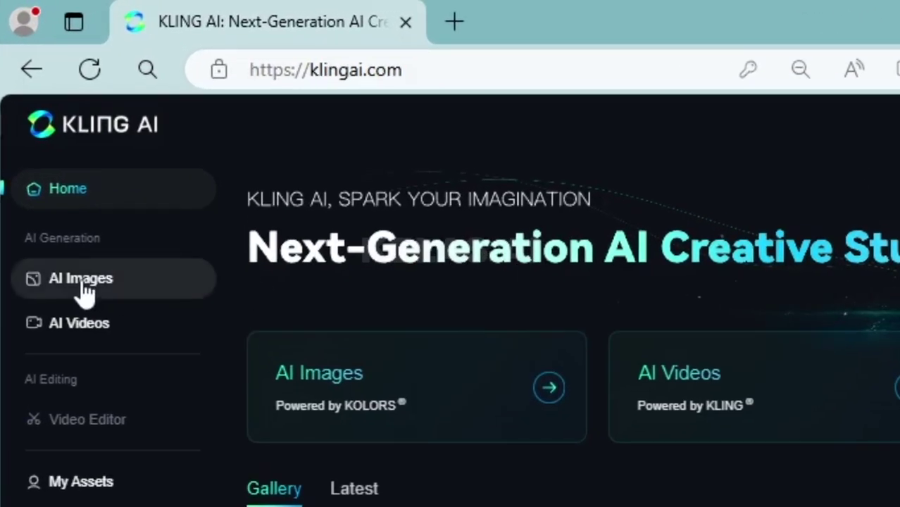
{"action": "left_click", "coordinate": [77, 293]}
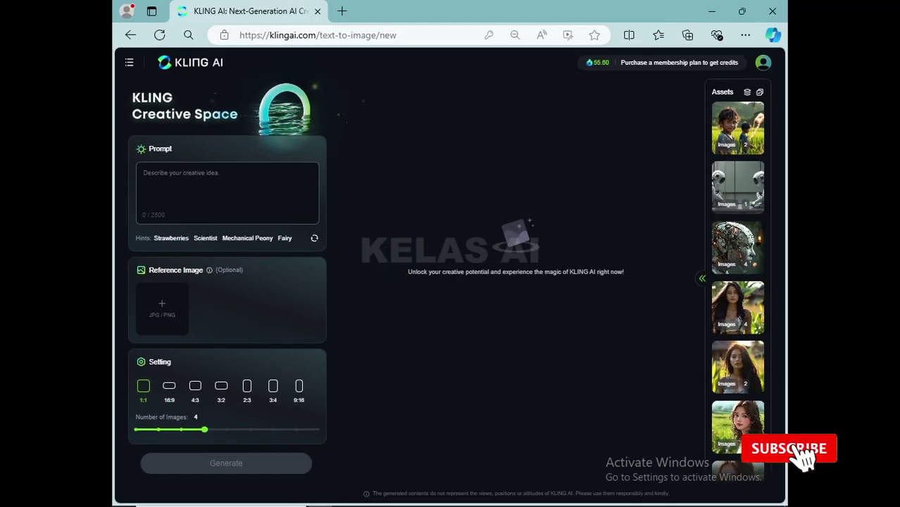
Step: Switch to the CEWEK PROMPT file in Notepad and copy its selected prompt text about a beautiful Indonesian girl
{"action": "mouse_move", "coordinate": [540, 503]}
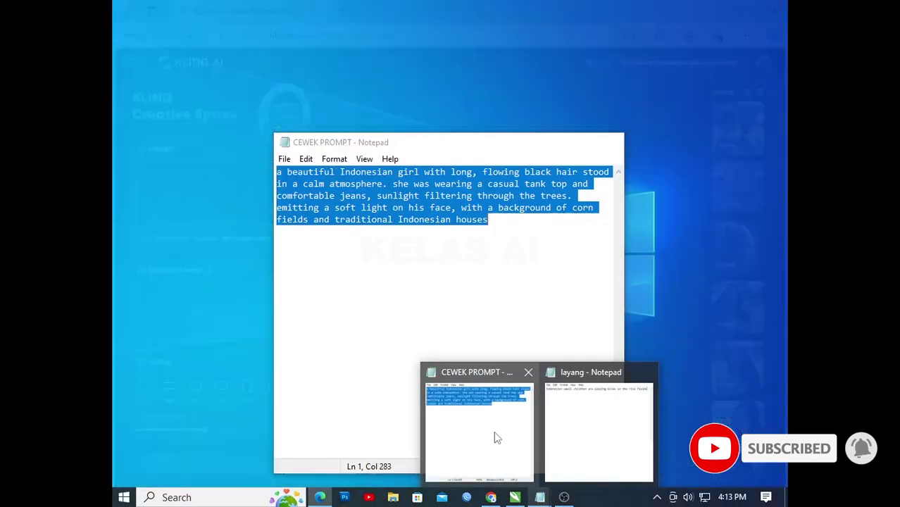
{"action": "left_click", "coordinate": [495, 434]}
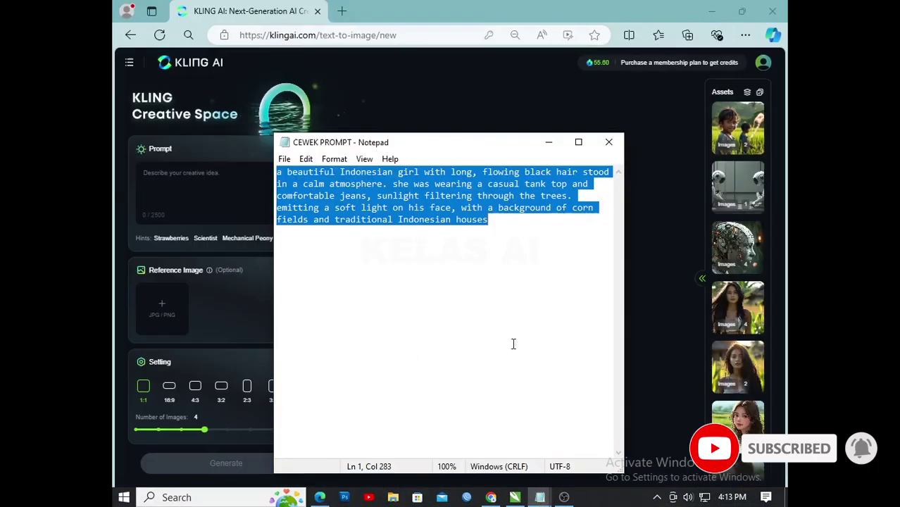
{"action": "right_click", "coordinate": [438, 200]}
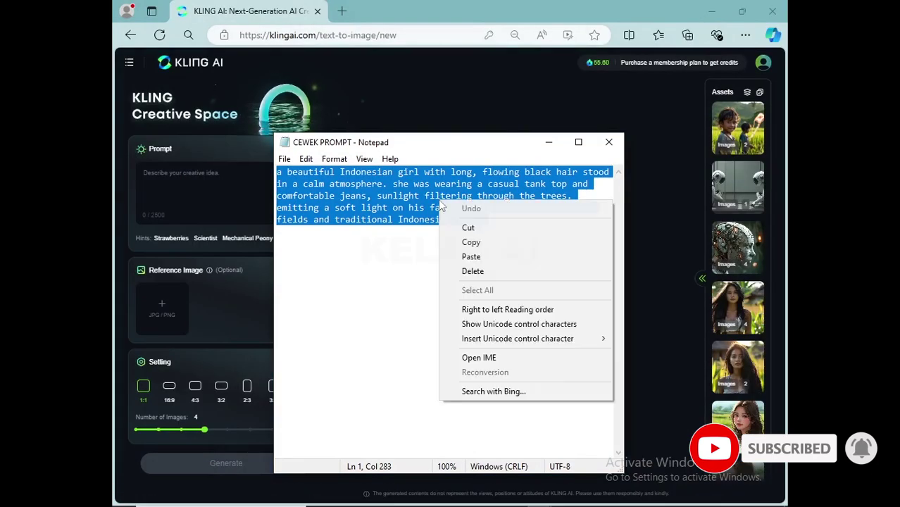
{"action": "left_click", "coordinate": [471, 242]}
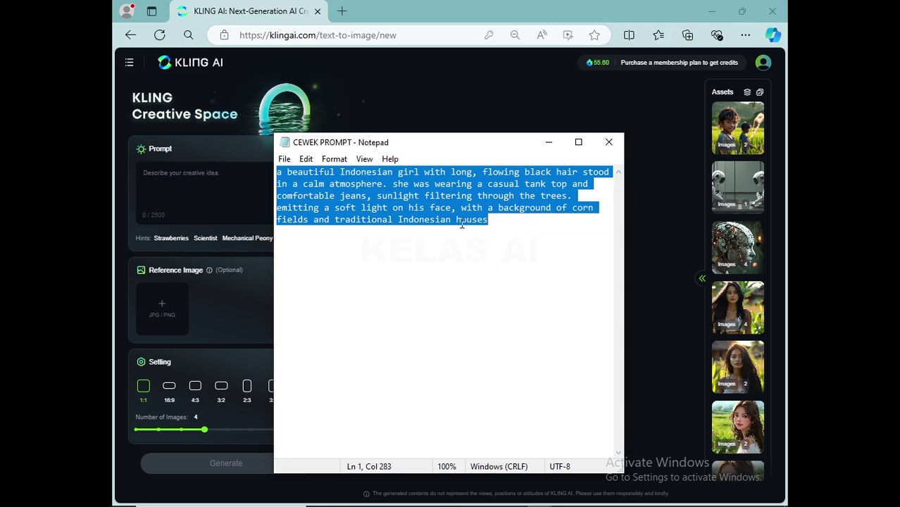
{"action": "right_click", "coordinate": [451, 205]}
{"action": "left_click", "coordinate": [489, 246]}
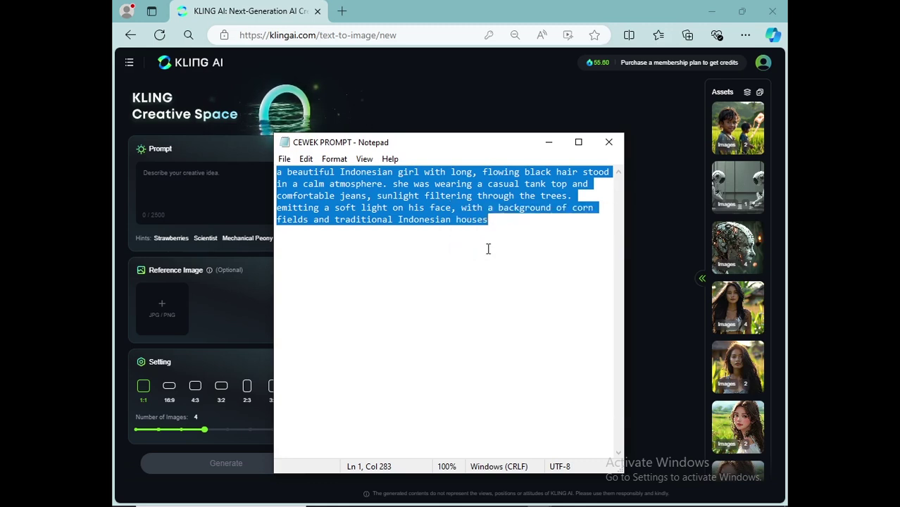
Step: Return to KLING AI in the browser and paste the copied text into the image prompt
{"action": "left_click", "coordinate": [248, 190]}
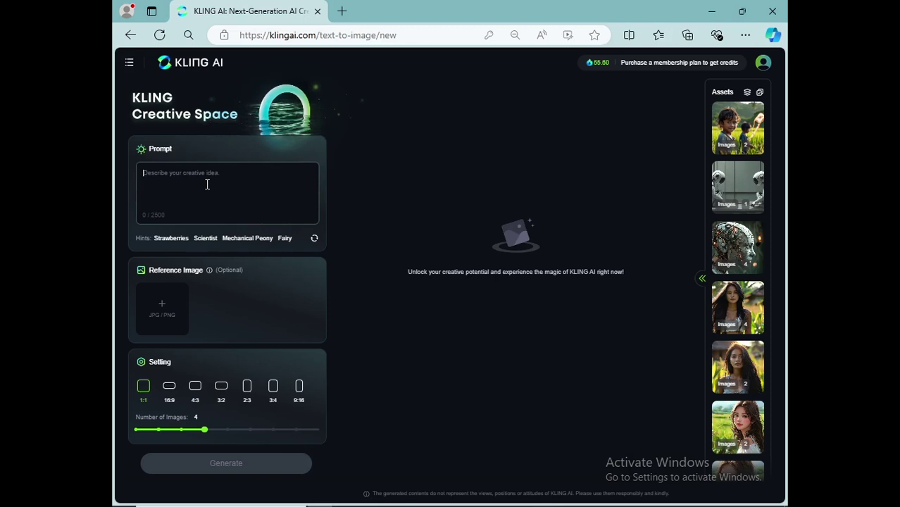
{"action": "right_click", "coordinate": [207, 184]}
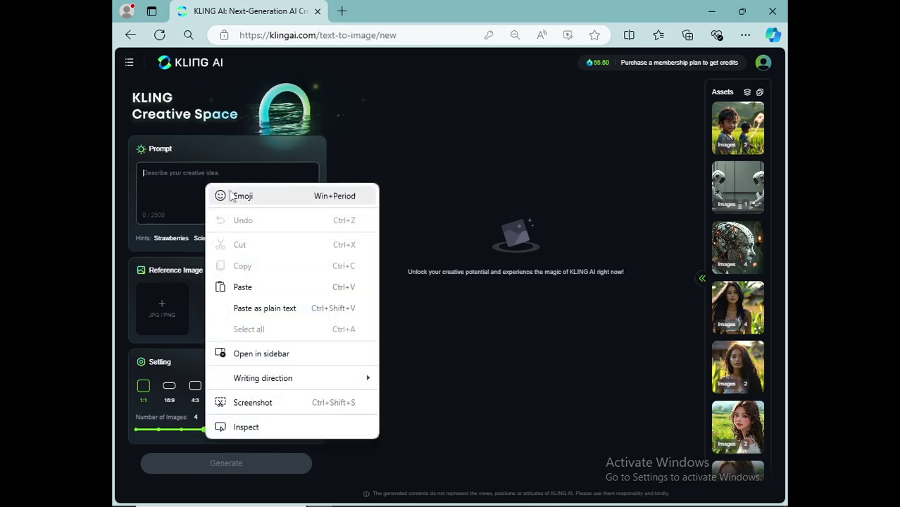
{"action": "left_click", "coordinate": [242, 286]}
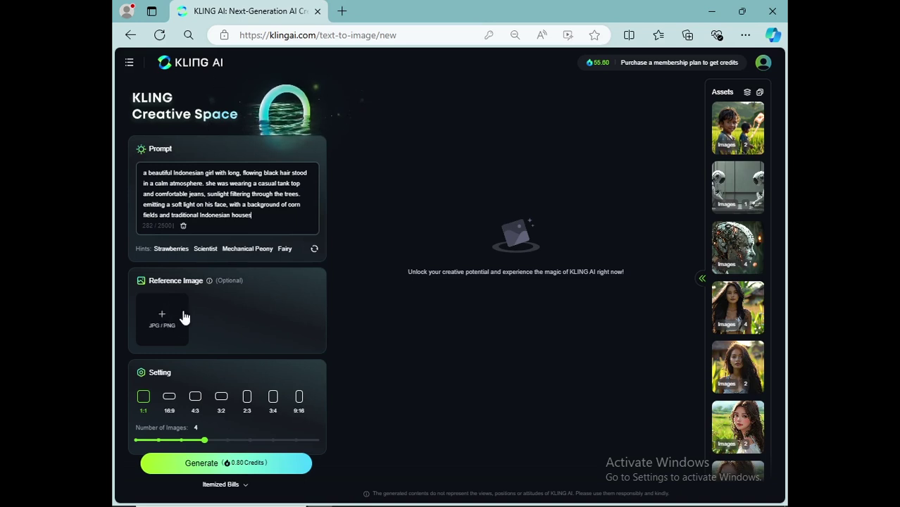
Step: Set the image aspect ratio to 16:9, keep the number of images at 4, and generate the images
{"action": "scroll", "coordinate": [183, 318], "scroll_direction": "down", "scroll_amount": 1}
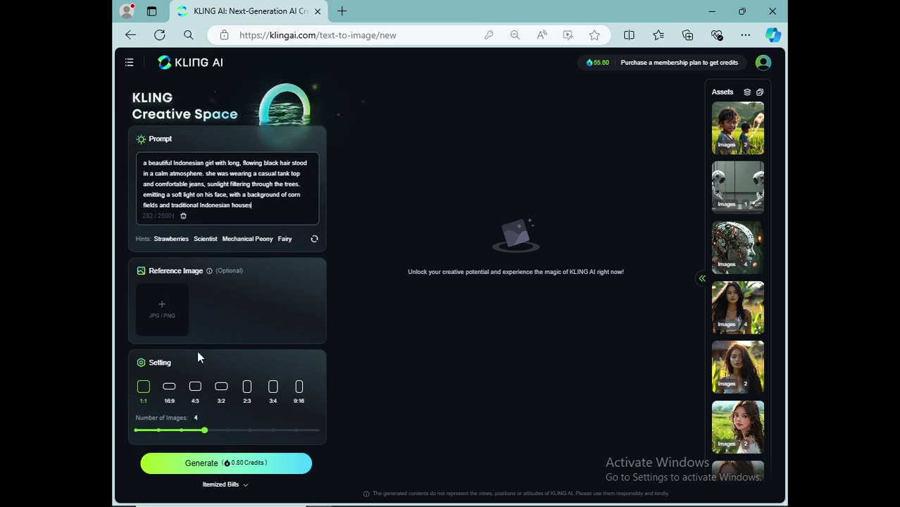
{"action": "left_click", "coordinate": [171, 392]}
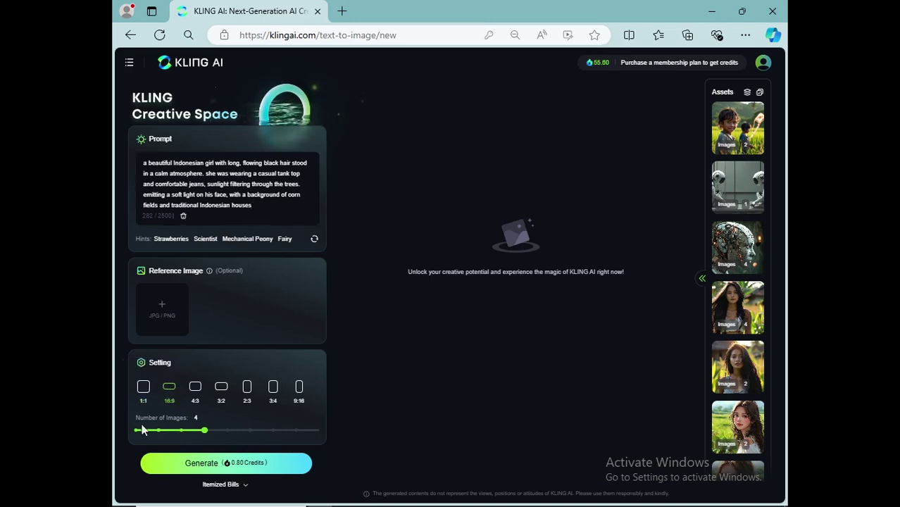
{"action": "mouse_move", "coordinate": [206, 429]}
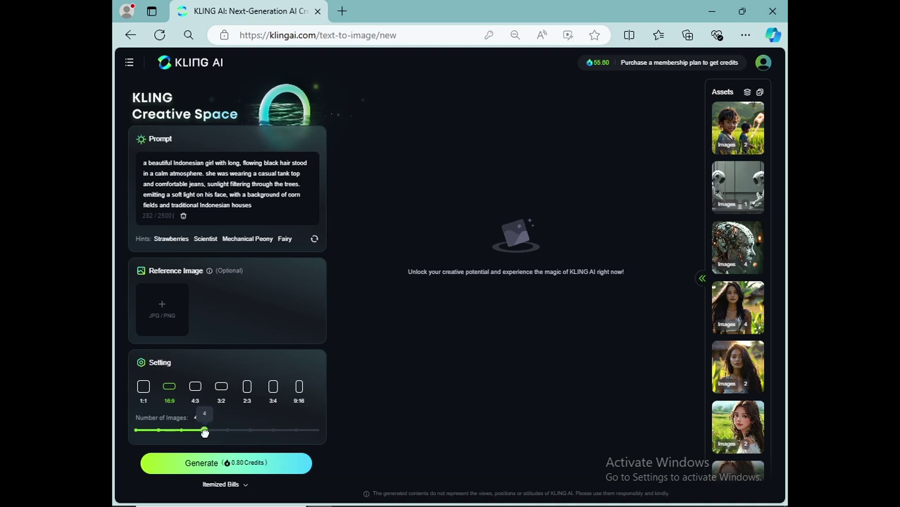
{"action": "mouse_move", "coordinate": [205, 432]}
{"action": "left_mouse_down"}
{"action": "mouse_move", "coordinate": [138, 430]}
{"action": "mouse_move", "coordinate": [202, 433]}
{"action": "left_mouse_up"}
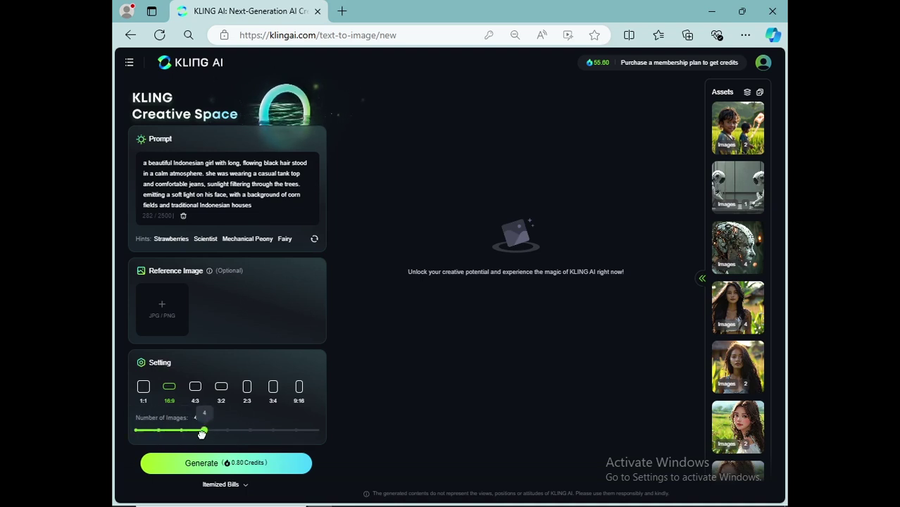
{"action": "left_click", "coordinate": [251, 468]}
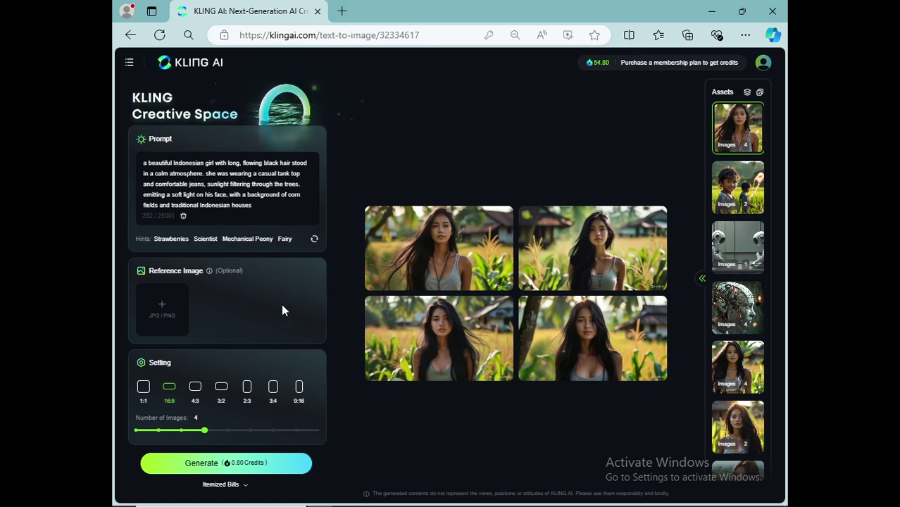
Step: Preview the first three generated images at full size and download the third one
{"action": "mouse_move", "coordinate": [477, 252]}
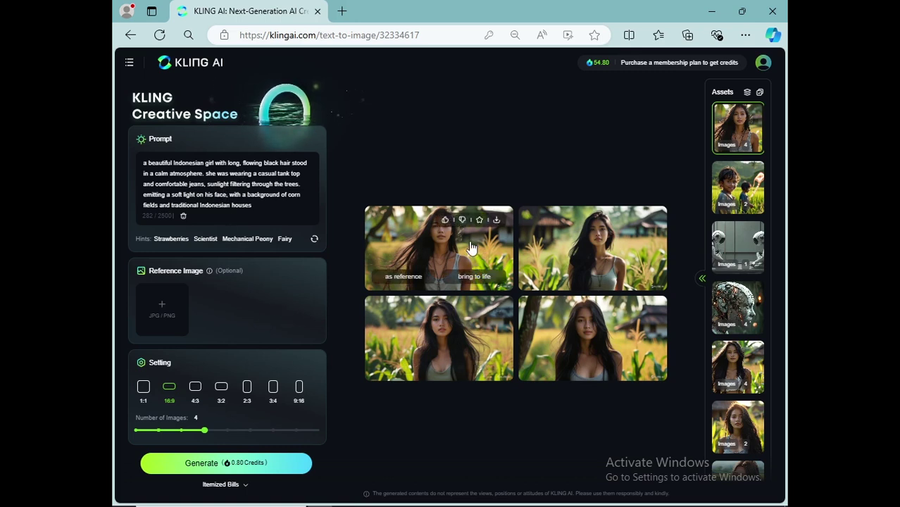
{"action": "left_click", "coordinate": [471, 247]}
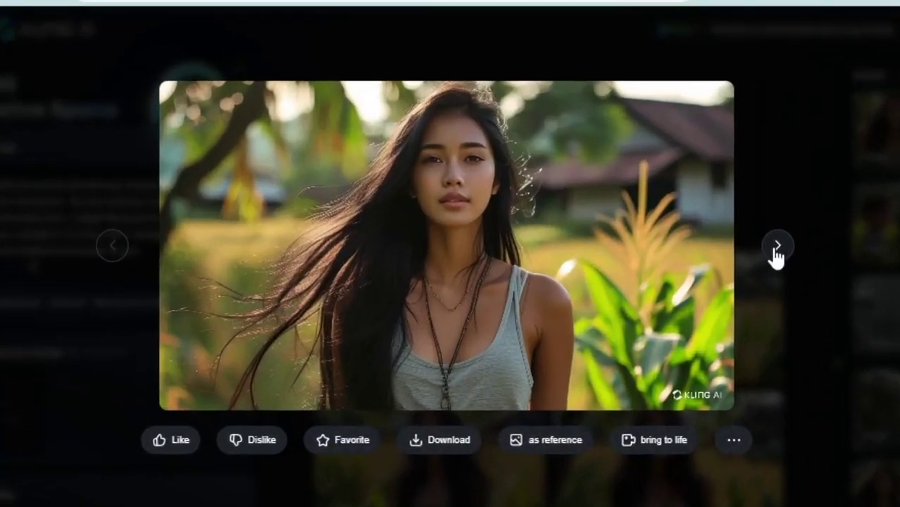
{"action": "left_click", "coordinate": [776, 248]}
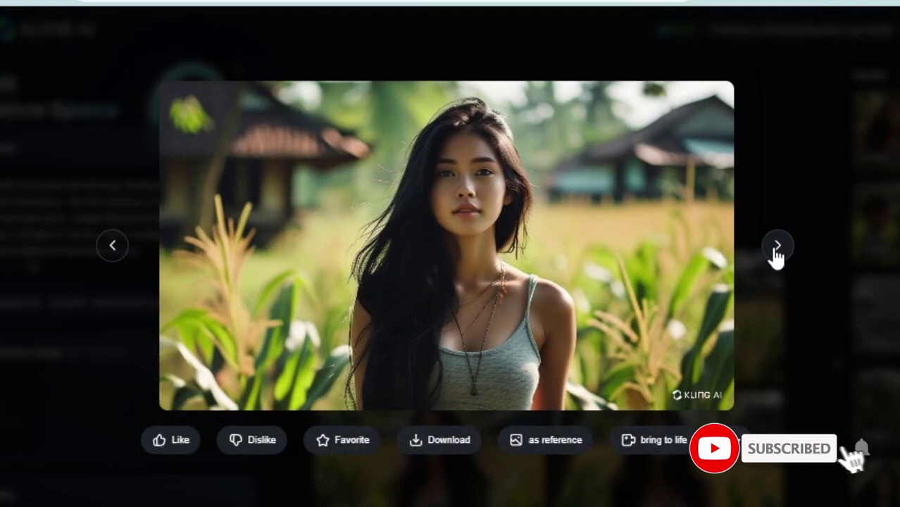
{"action": "left_click", "coordinate": [775, 248]}
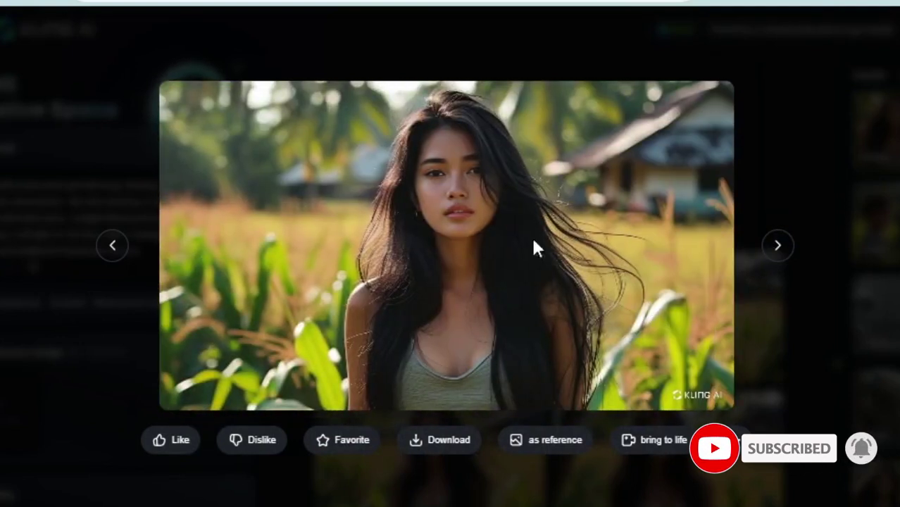
{"action": "left_click", "coordinate": [448, 444]}
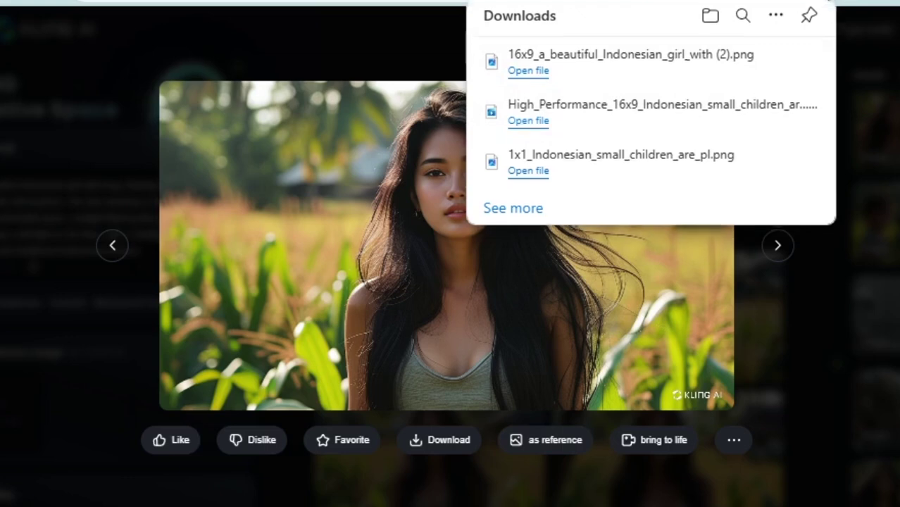
Step: Browse the remaining generated images, download the second one, and close the full-size preview
{"action": "left_click", "coordinate": [780, 253]}
{"action": "left_click", "coordinate": [780, 248]}
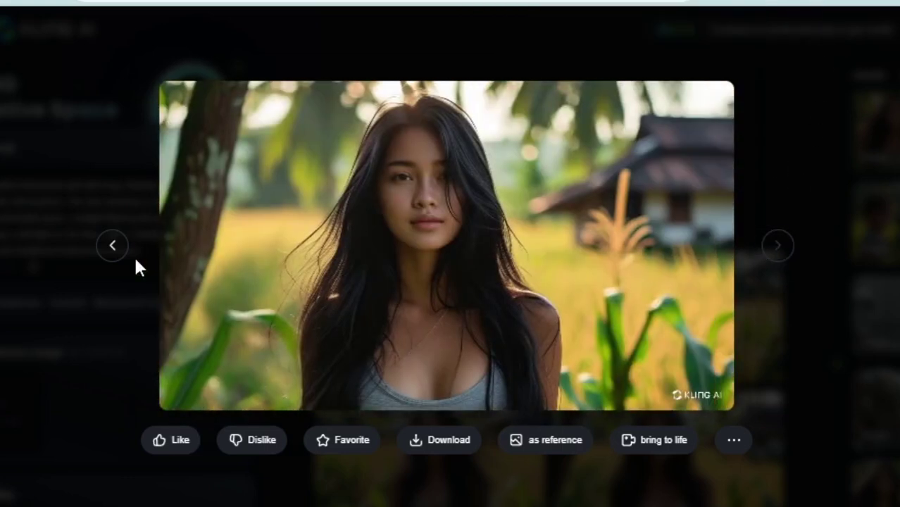
{"action": "left_click", "coordinate": [109, 258]}
{"action": "left_click", "coordinate": [108, 258]}
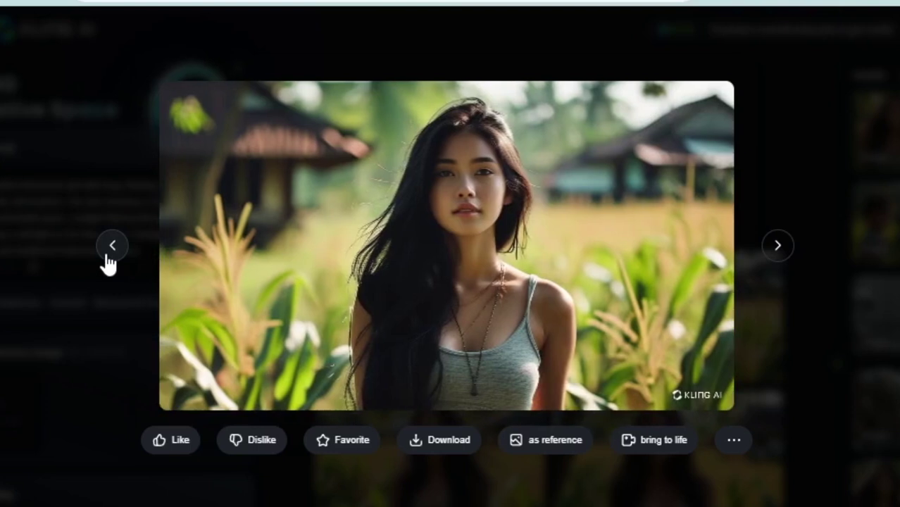
{"action": "left_click", "coordinate": [109, 260]}
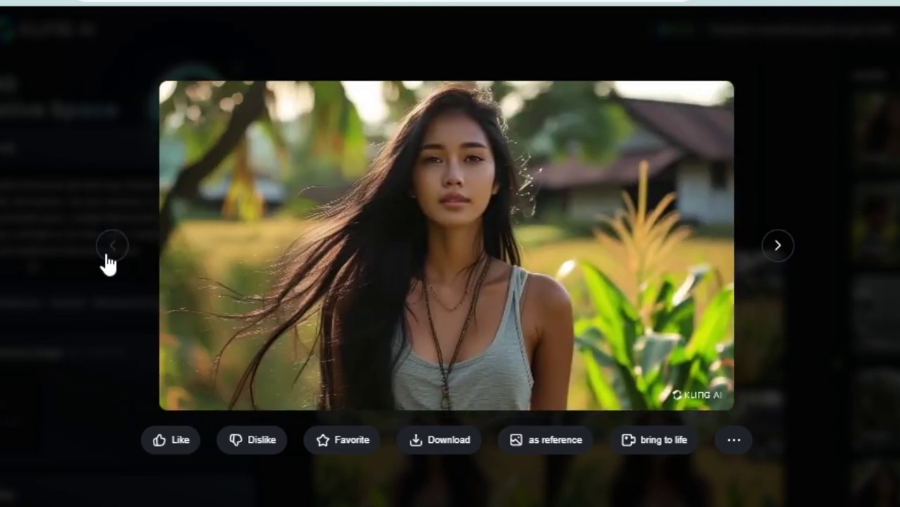
{"action": "left_click", "coordinate": [779, 248]}
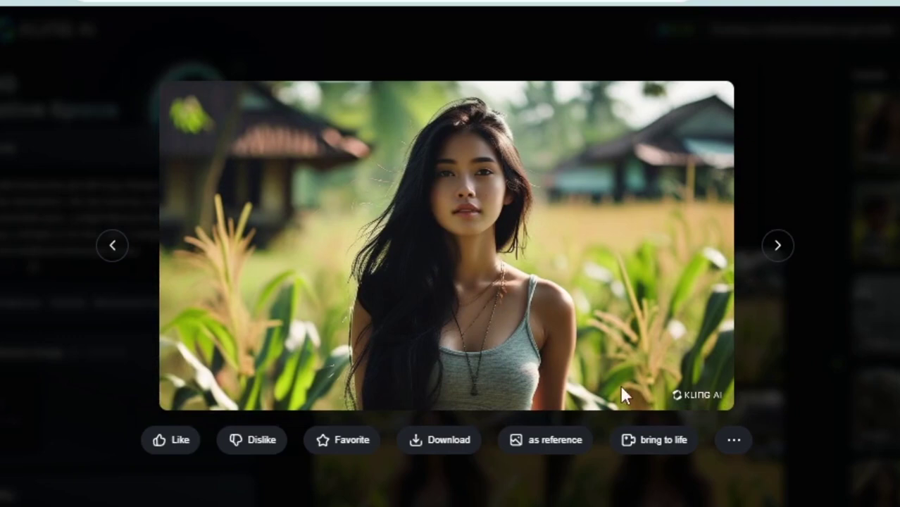
{"action": "left_click", "coordinate": [443, 440]}
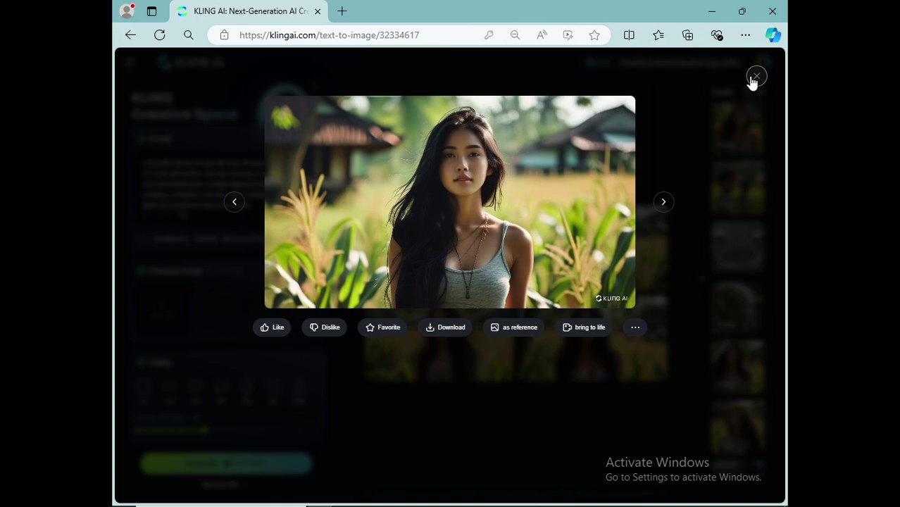
{"action": "left_click", "coordinate": [756, 77]}
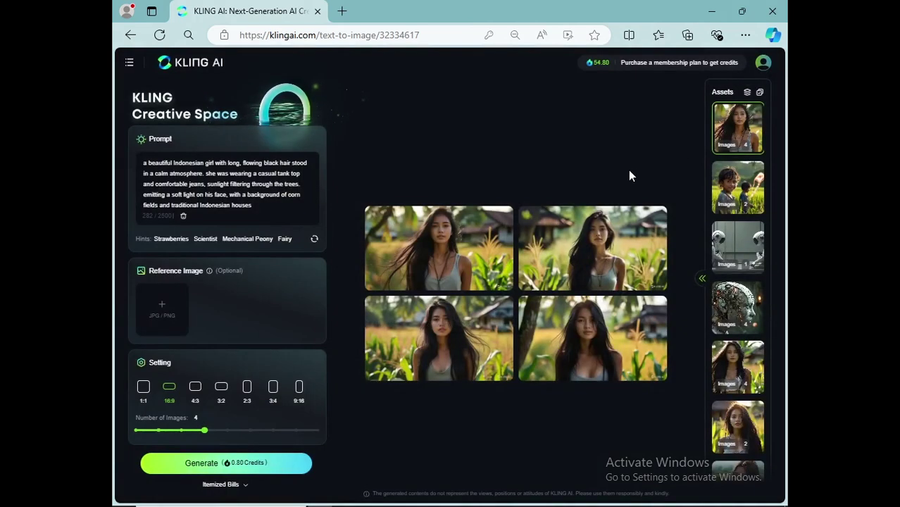
Step: Switch from image generation to the AI Videos generator
{"action": "mouse_move", "coordinate": [408, 276]}
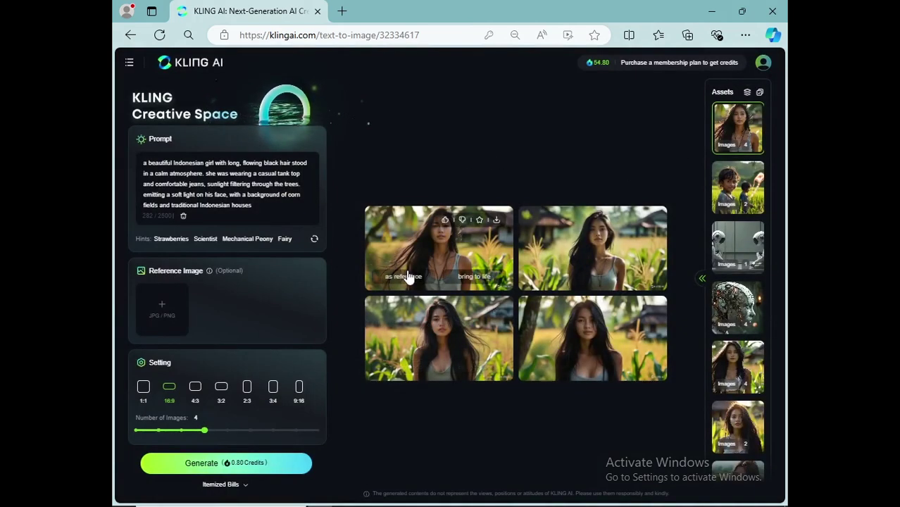
{"action": "left_click", "coordinate": [129, 63]}
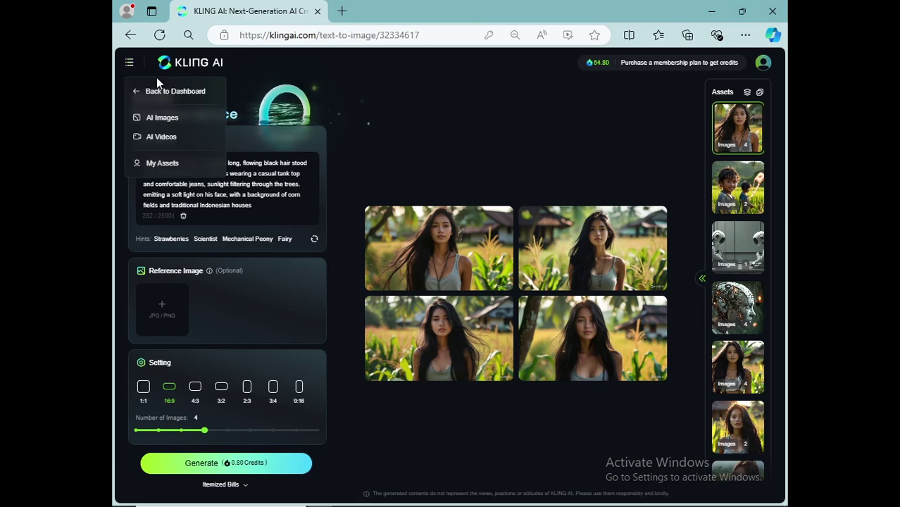
{"action": "left_click", "coordinate": [162, 137]}
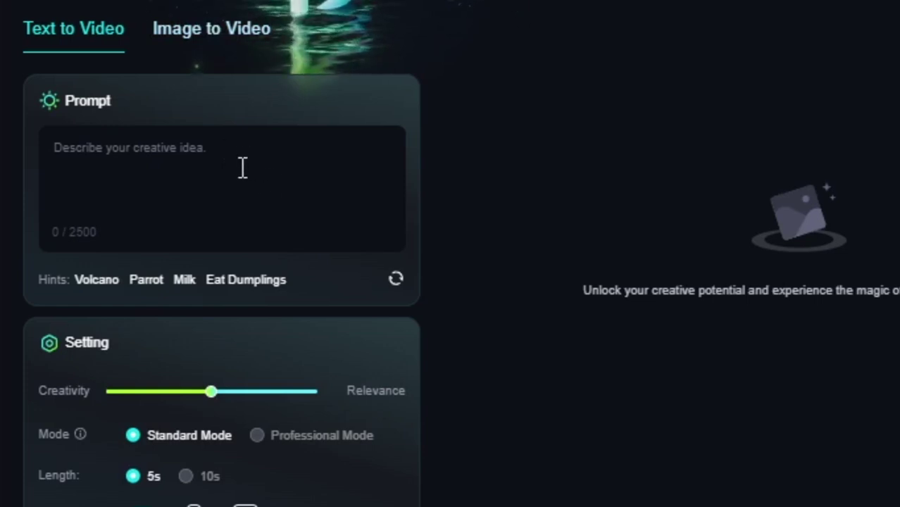
Step: Examine the text-to-video settings for creativity, mode, length and frame ratio, plus the camera control options and negative prompt
{"action": "scroll", "coordinate": [243, 168], "scroll_direction": "down", "scroll_amount": 2}
{"action": "mouse_move", "coordinate": [216, 284]}
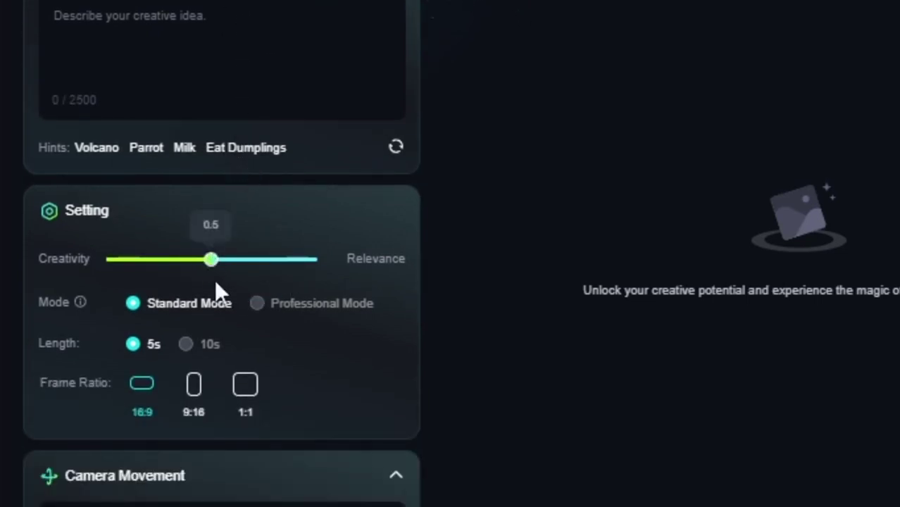
{"action": "left_click", "coordinate": [257, 305]}
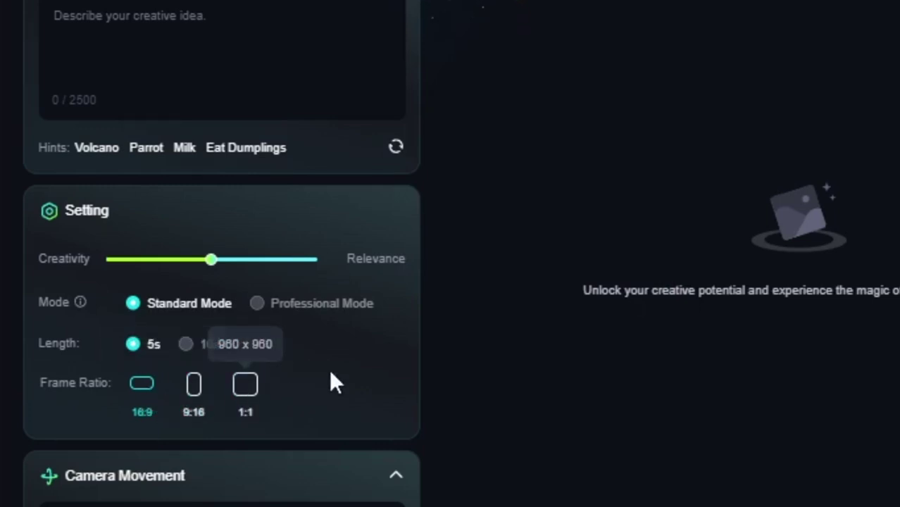
{"action": "scroll", "coordinate": [332, 381], "scroll_direction": "down", "scroll_amount": 7}
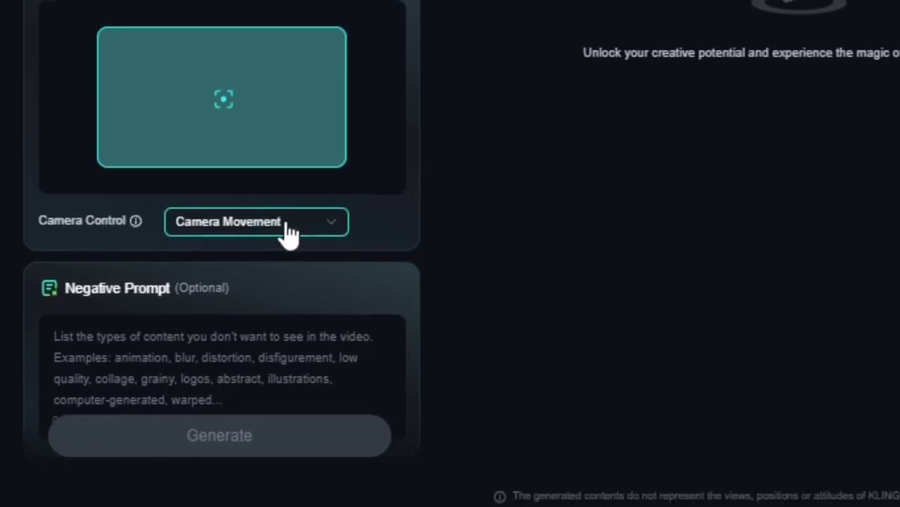
{"action": "left_click", "coordinate": [332, 218]}
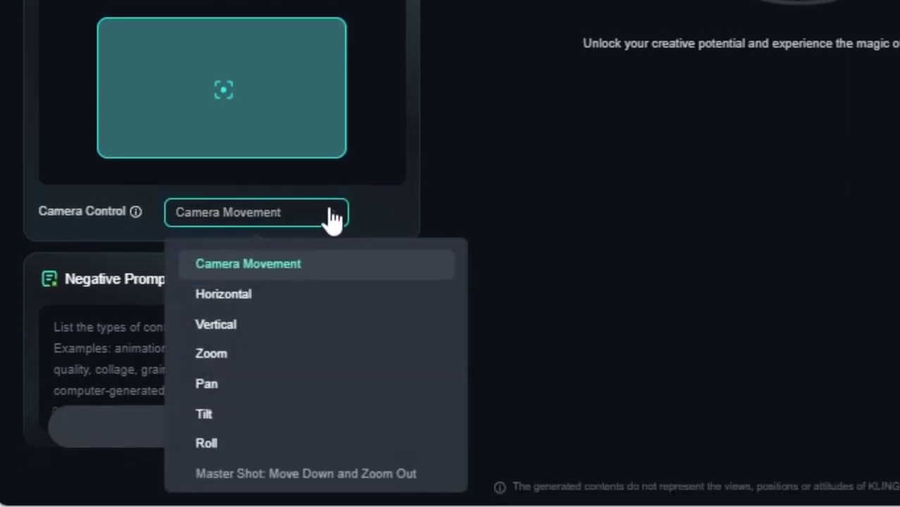
{"action": "left_click", "coordinate": [331, 213]}
{"action": "scroll", "coordinate": [333, 137], "scroll_direction": "down", "scroll_amount": 2}
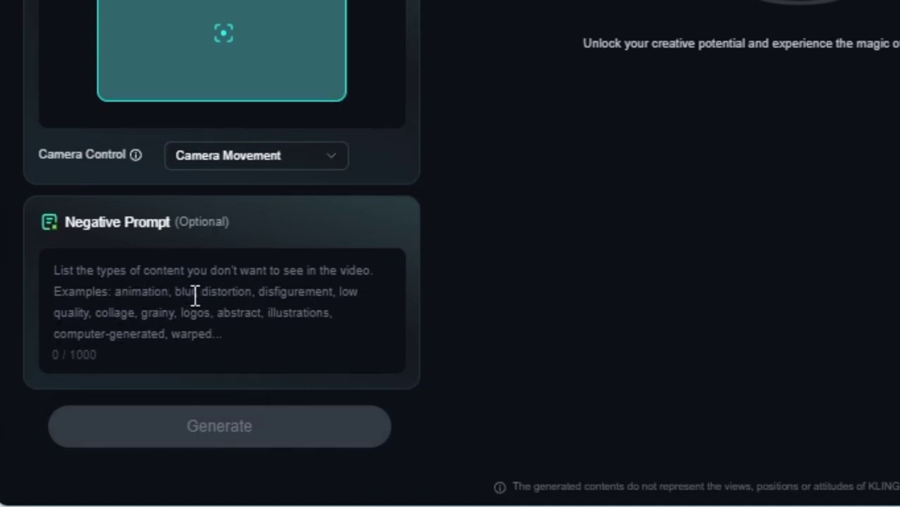
{"action": "scroll", "coordinate": [268, 198], "scroll_direction": "up", "scroll_amount": 5}
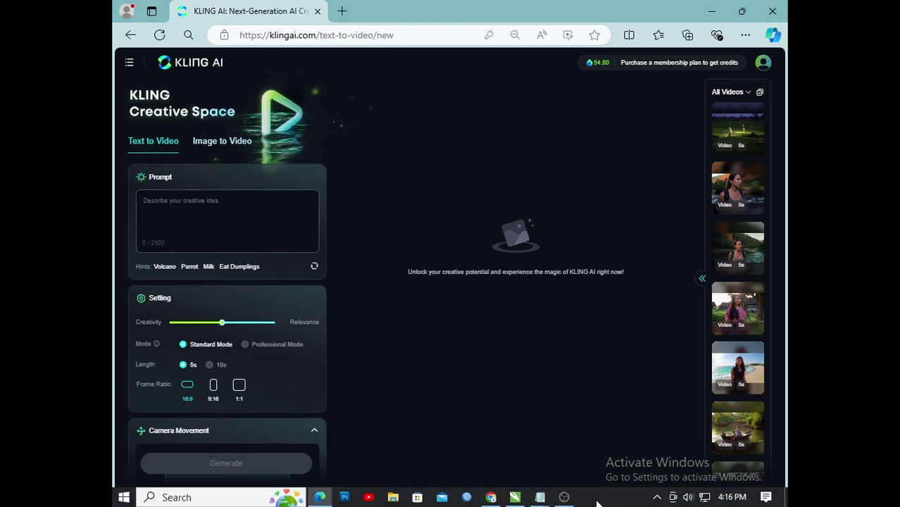
Step: Copy the prompt "Indonesian small children are playing kites in the rice fields" from the layang Notepad file into the text-to-video prompt
{"action": "mouse_move", "coordinate": [540, 495]}
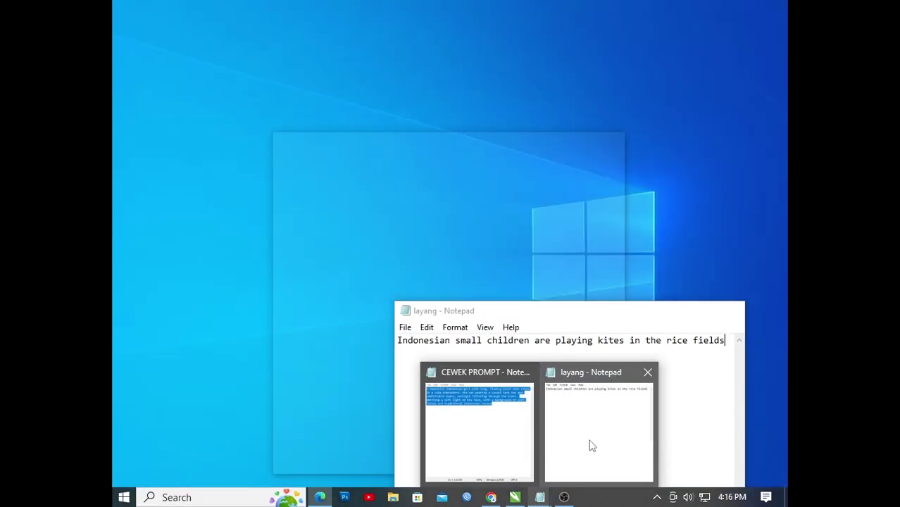
{"action": "left_click", "coordinate": [588, 441]}
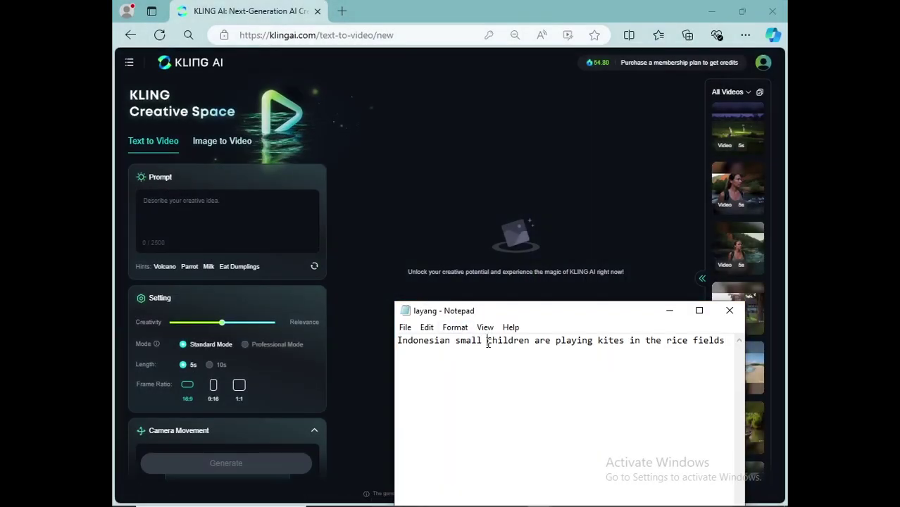
{"action": "key", "text": "ctrl+a"}
{"action": "right_click", "coordinate": [488, 343]}
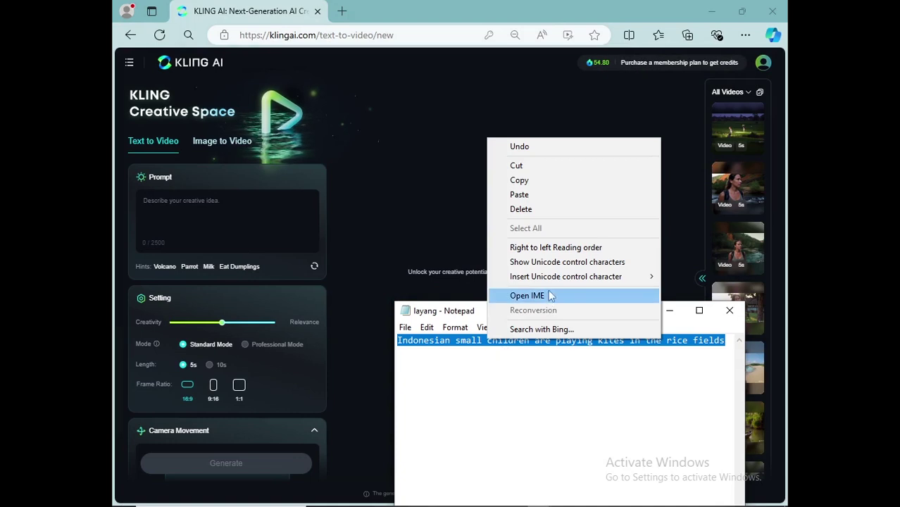
{"action": "left_click", "coordinate": [534, 180]}
{"action": "left_click", "coordinate": [230, 210]}
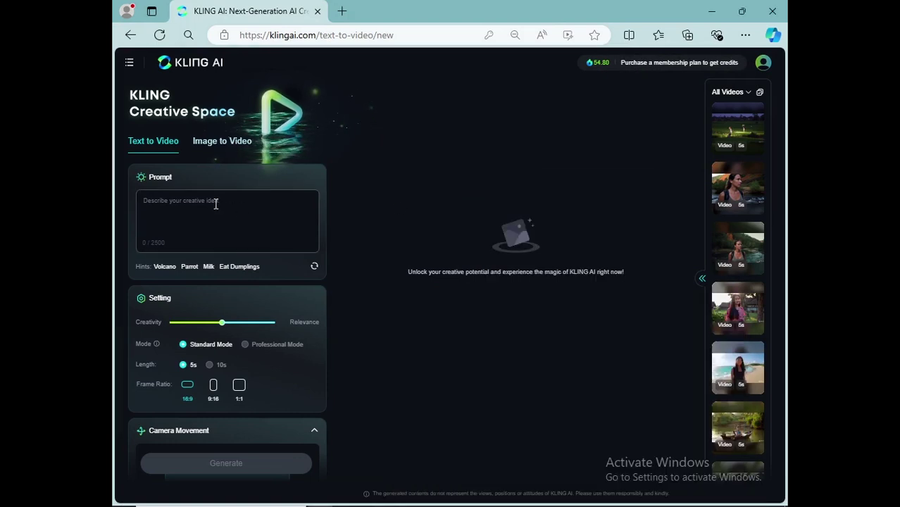
{"action": "key", "text": "ctrl+v"}
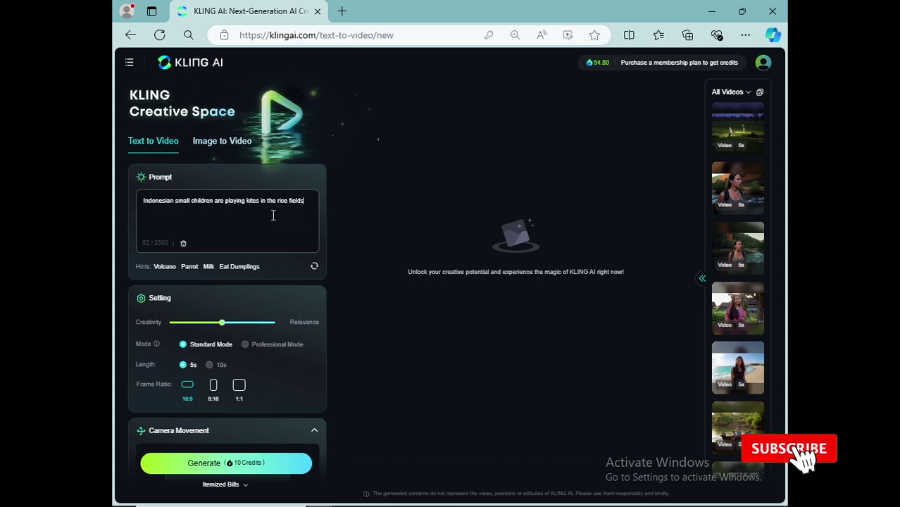
Step: Set the camera control to Zoom with a value of -3 and generate the text-to-video clip
{"action": "scroll", "coordinate": [266, 222], "scroll_direction": "down", "scroll_amount": 2}
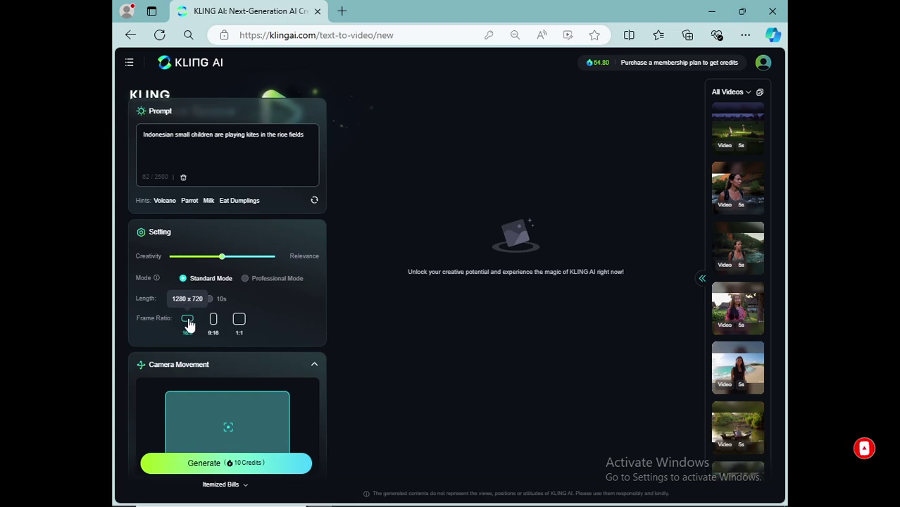
{"action": "scroll", "coordinate": [228, 322], "scroll_direction": "down", "scroll_amount": 1}
{"action": "scroll", "coordinate": [239, 359], "scroll_direction": "down", "scroll_amount": 1}
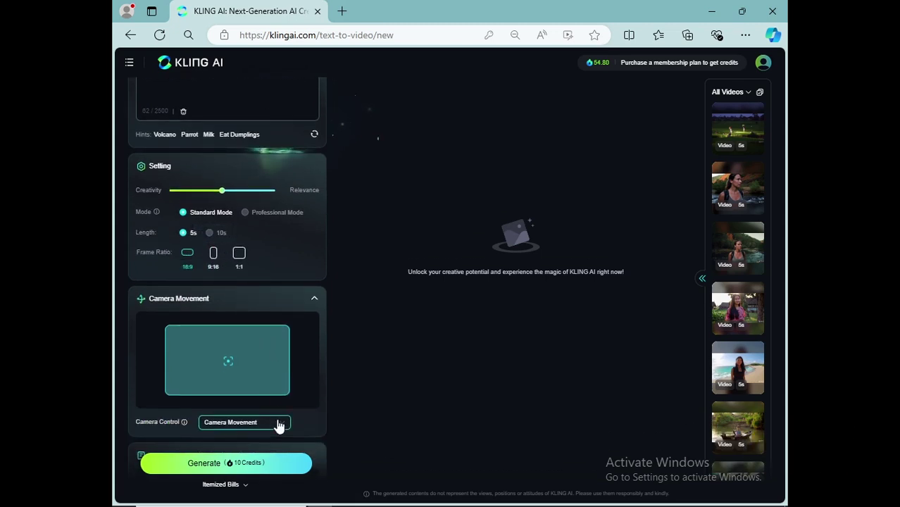
{"action": "scroll", "coordinate": [279, 424], "scroll_direction": "down", "scroll_amount": 2}
{"action": "left_click", "coordinate": [275, 357]}
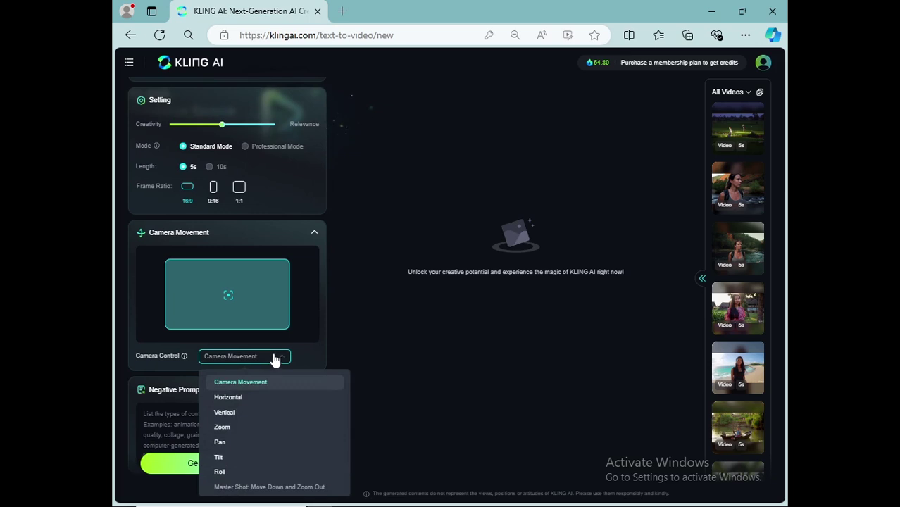
{"action": "left_click", "coordinate": [243, 427]}
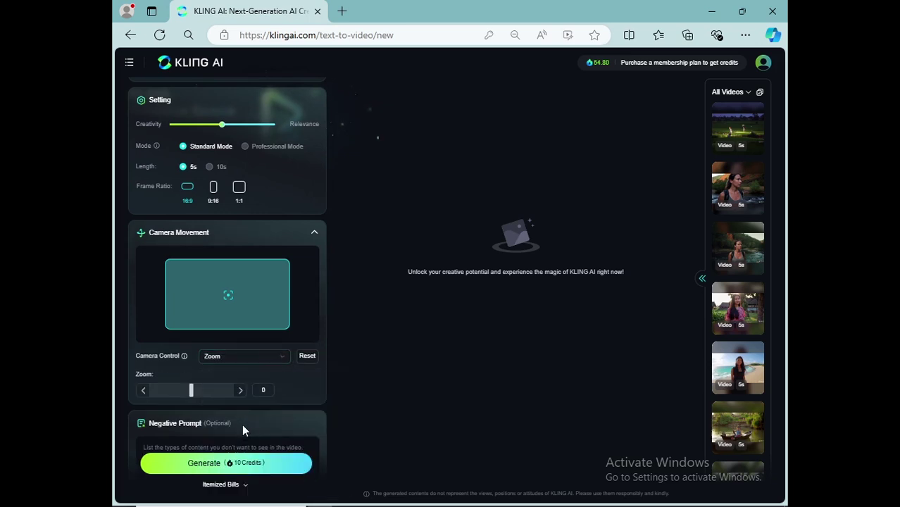
{"action": "scroll", "coordinate": [296, 322], "scroll_direction": "down", "scroll_amount": 2}
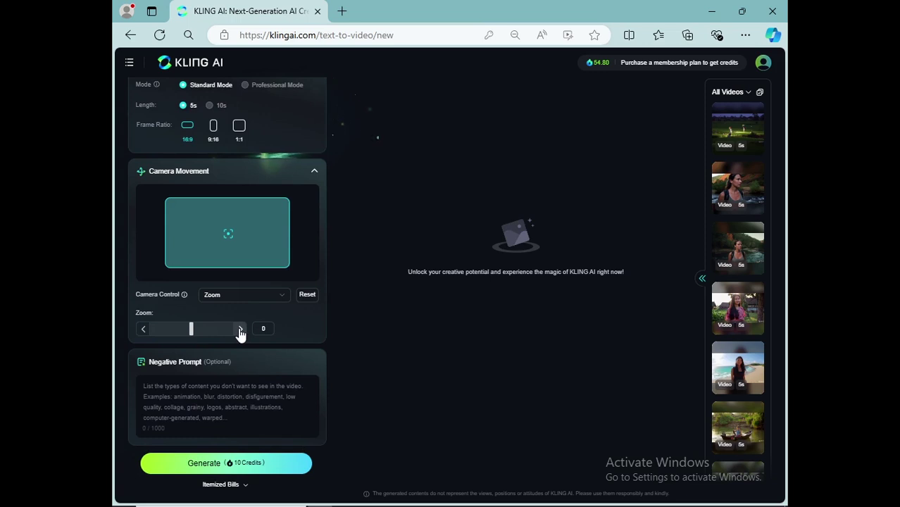
{"action": "mouse_move", "coordinate": [194, 336]}
{"action": "left_mouse_down"}
{"action": "mouse_move", "coordinate": [212, 337]}
{"action": "mouse_move", "coordinate": [181, 337]}
{"action": "left_mouse_up"}
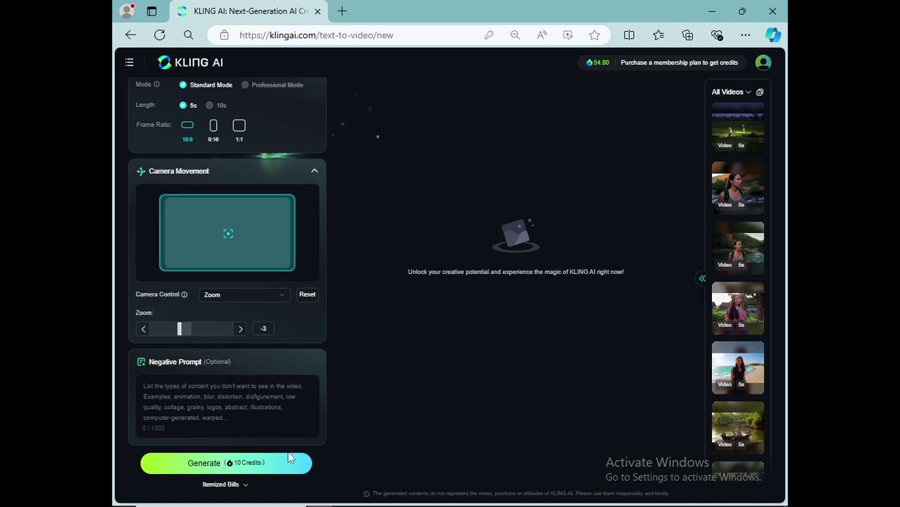
{"action": "left_click", "coordinate": [230, 465]}
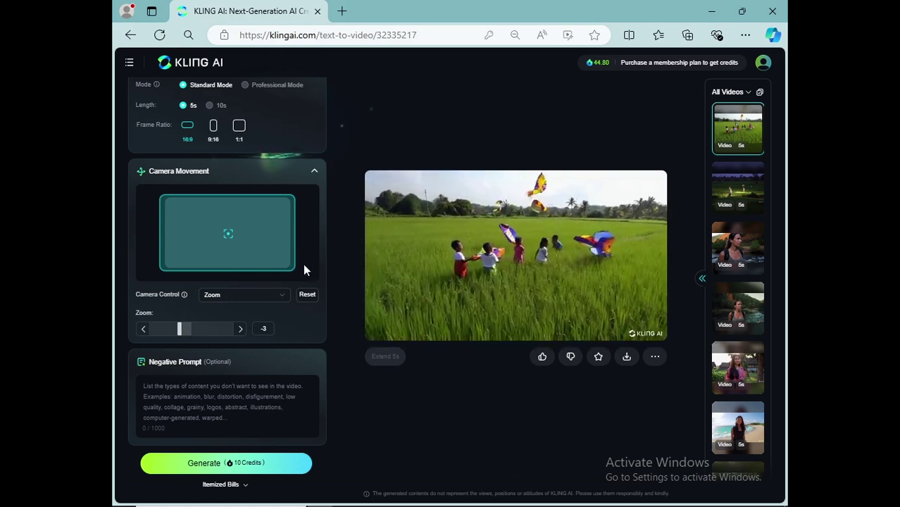
Step: Switch to Image to Video and upload the image "16x9_a_beautiful_Indonesian_girl_with (2)" from Downloads
{"action": "scroll", "coordinate": [303, 263], "scroll_direction": "up", "scroll_amount": 5}
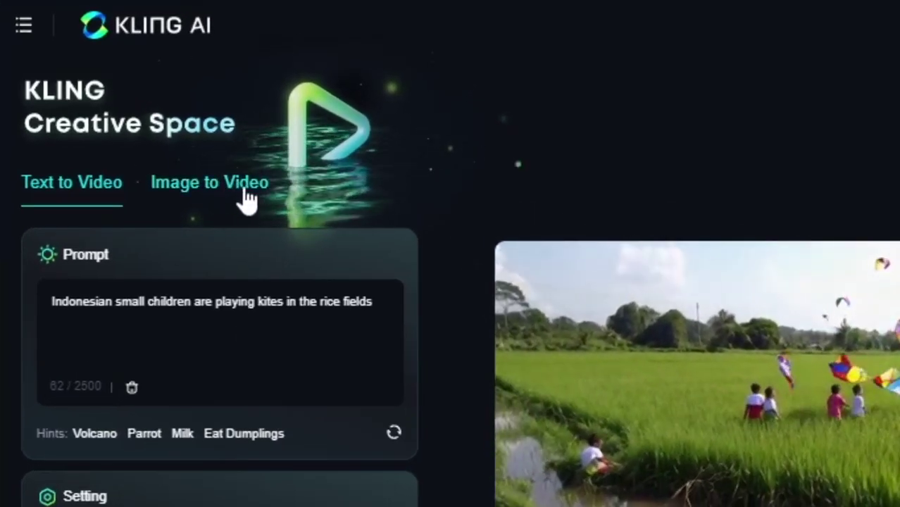
{"action": "left_click", "coordinate": [228, 189]}
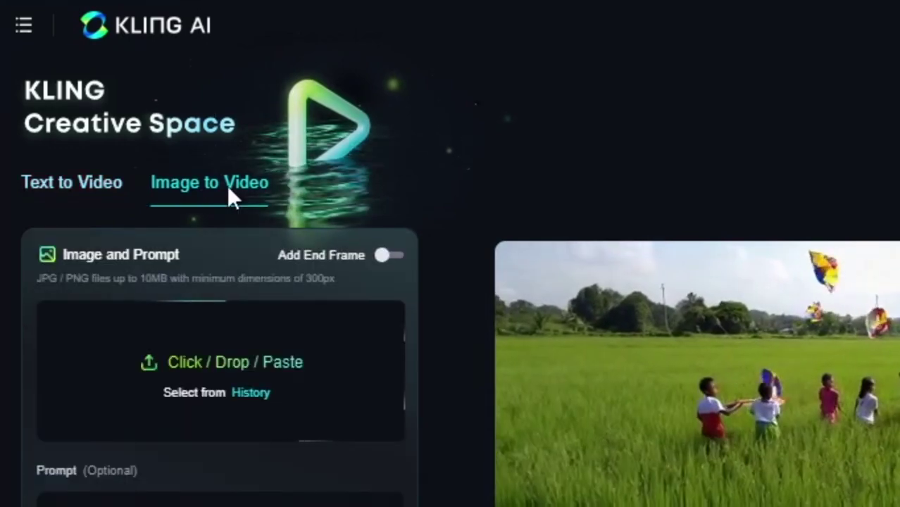
{"action": "left_click", "coordinate": [246, 367]}
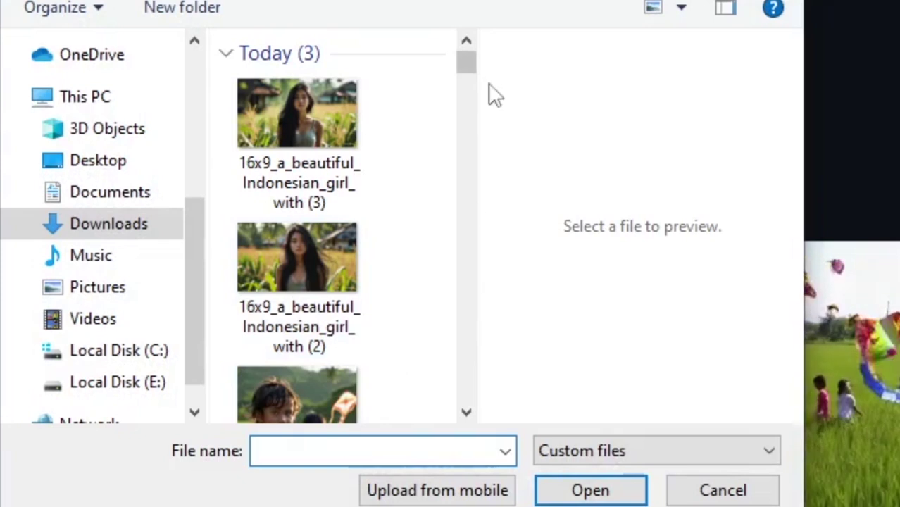
{"action": "scroll", "coordinate": [470, 68], "scroll_direction": "down", "scroll_amount": 3}
{"action": "scroll", "coordinate": [471, 68], "scroll_direction": "up", "scroll_amount": 4}
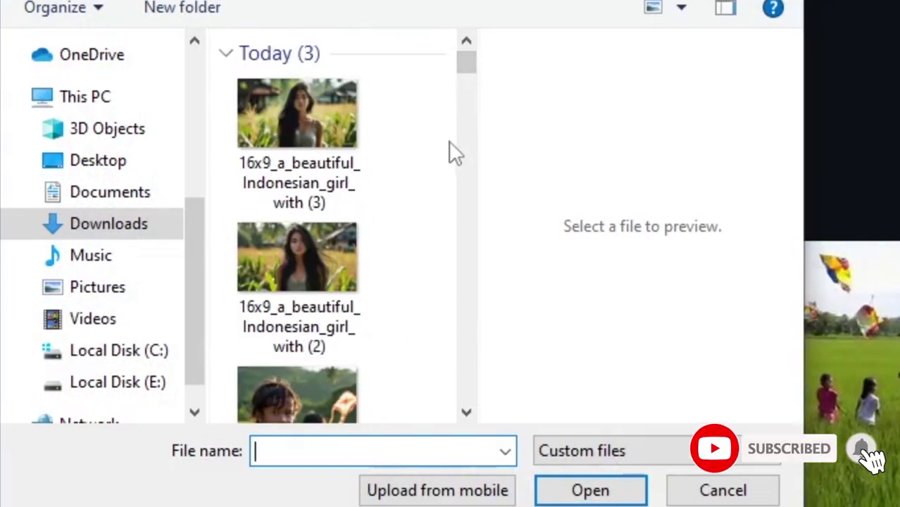
{"action": "left_click", "coordinate": [300, 271]}
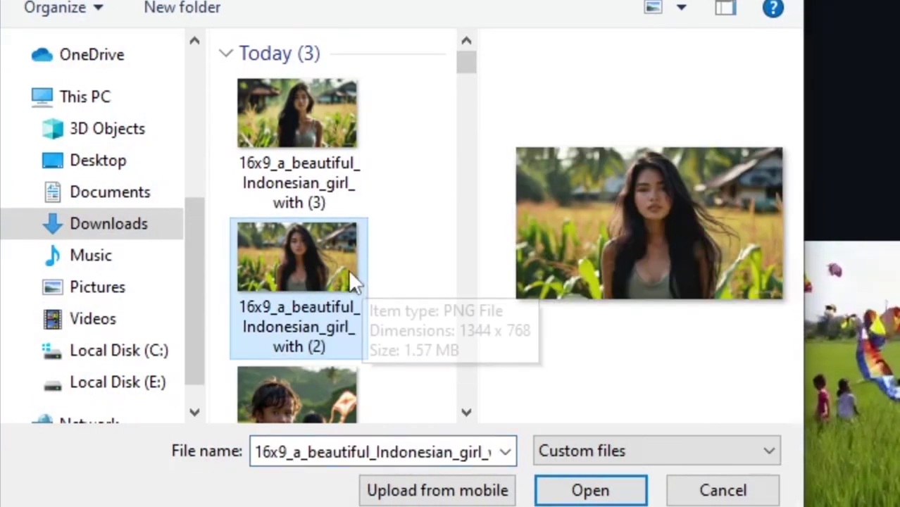
{"action": "left_click", "coordinate": [589, 491]}
Step: Replace the existing kite prompt for the uploaded image with "the girl smile"
{"action": "scroll", "coordinate": [412, 326], "scroll_direction": "down", "scroll_amount": 5}
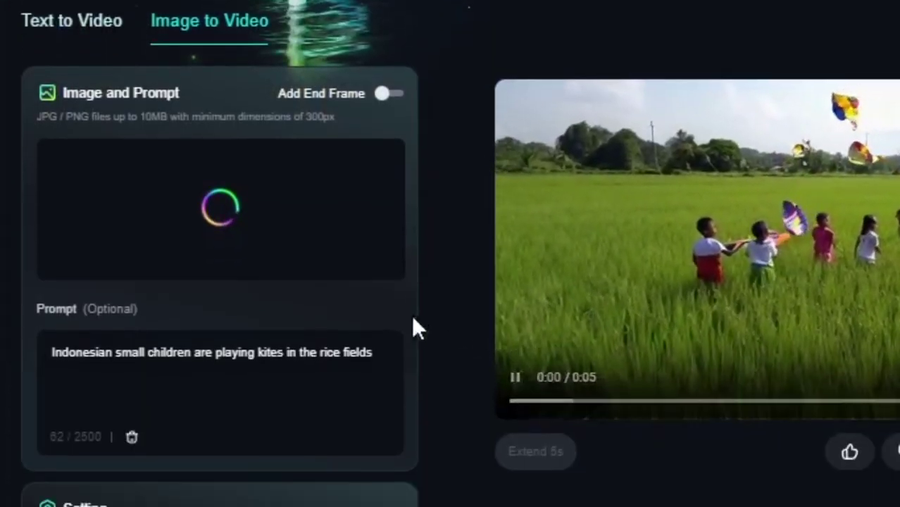
{"action": "left_click_drag", "start_coordinate": [382, 238], "coordinate": [39, 229]}
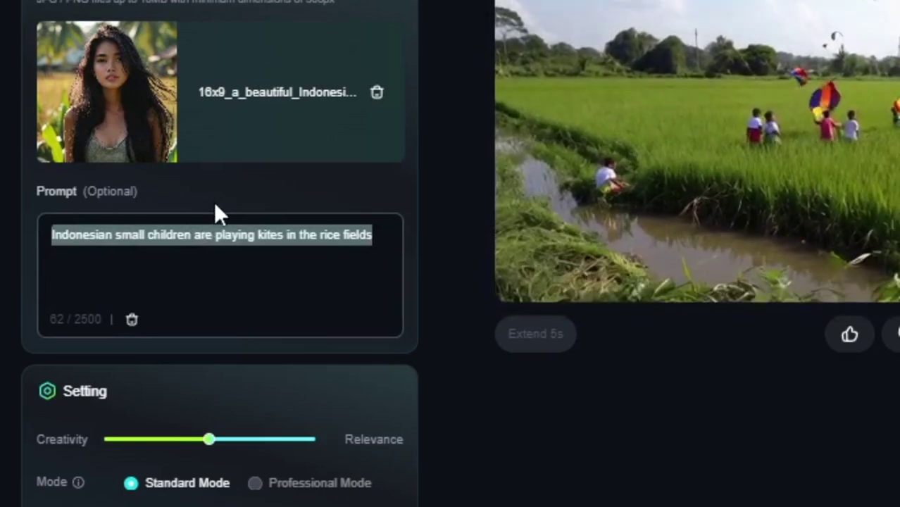
{"action": "type", "text": "gi"}
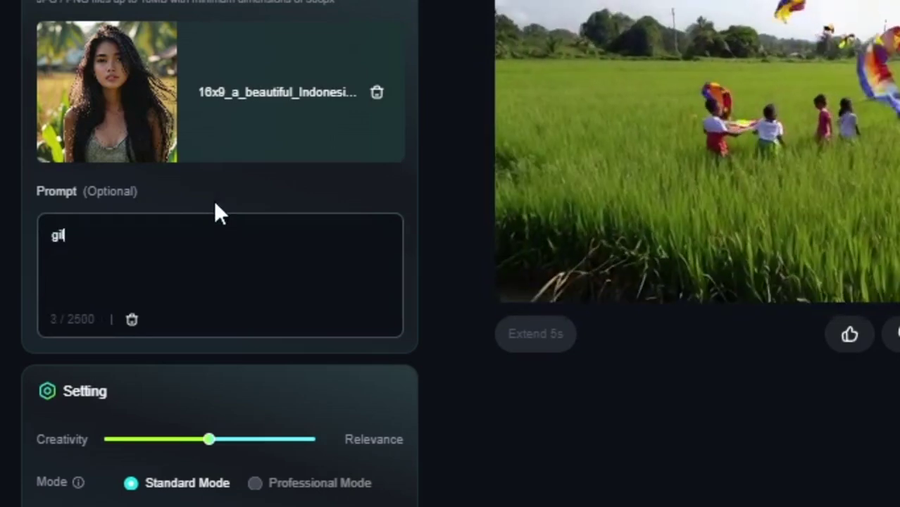
{"action": "type", "text": "l"}
{"action": "key", "text": "BackSpace"}
{"action": "key", "text": "BackSpace"}
{"action": "key", "text": "BackSpace"}
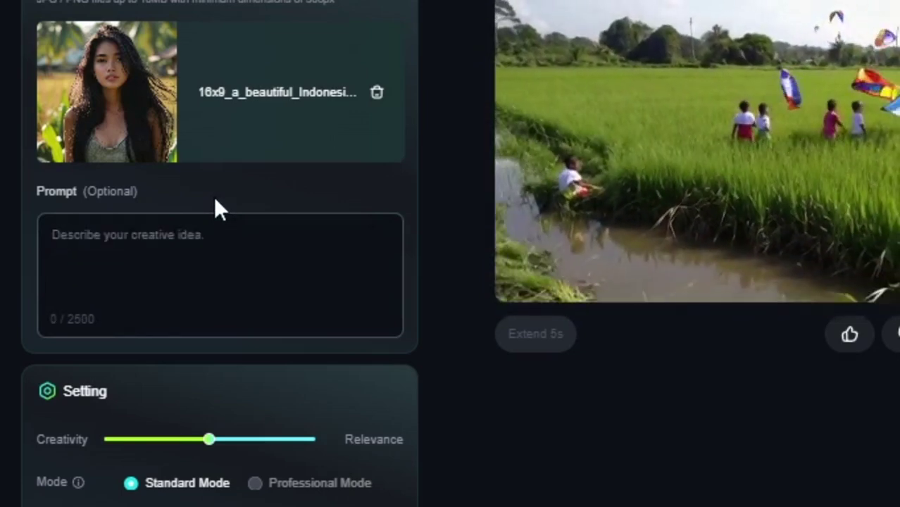
{"action": "type", "text": "the girl"}
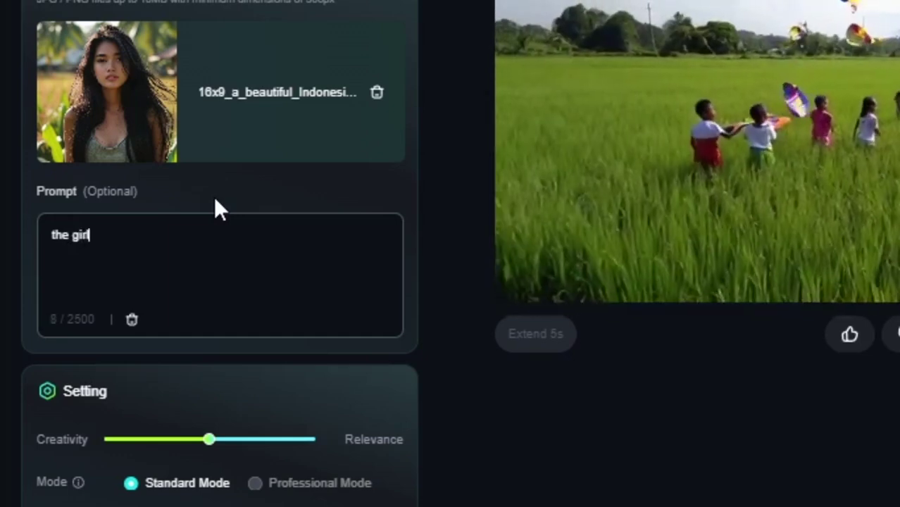
{"action": "type", "text": " smile"}
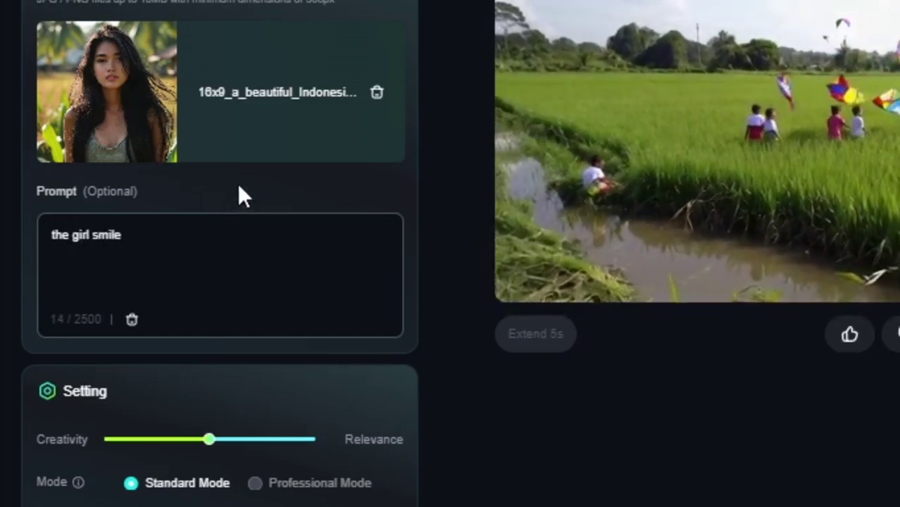
Step: Review the image-to-video settings and generate the video in Standard Mode with a 5s length and no negative prompt
{"action": "scroll", "coordinate": [267, 197], "scroll_direction": "down", "scroll_amount": 4}
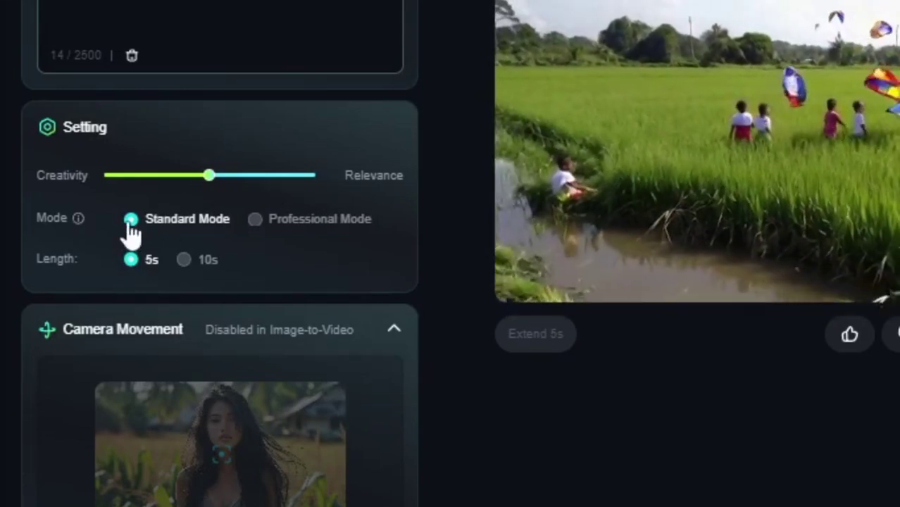
{"action": "mouse_move", "coordinate": [182, 264]}
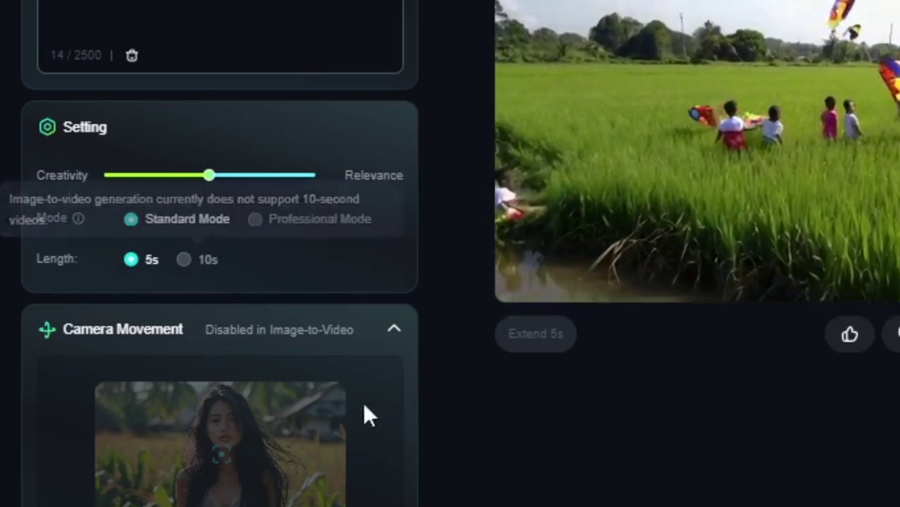
{"action": "scroll", "coordinate": [325, 407], "scroll_direction": "down", "scroll_amount": 2}
{"action": "scroll", "coordinate": [249, 331], "scroll_direction": "down", "scroll_amount": 2}
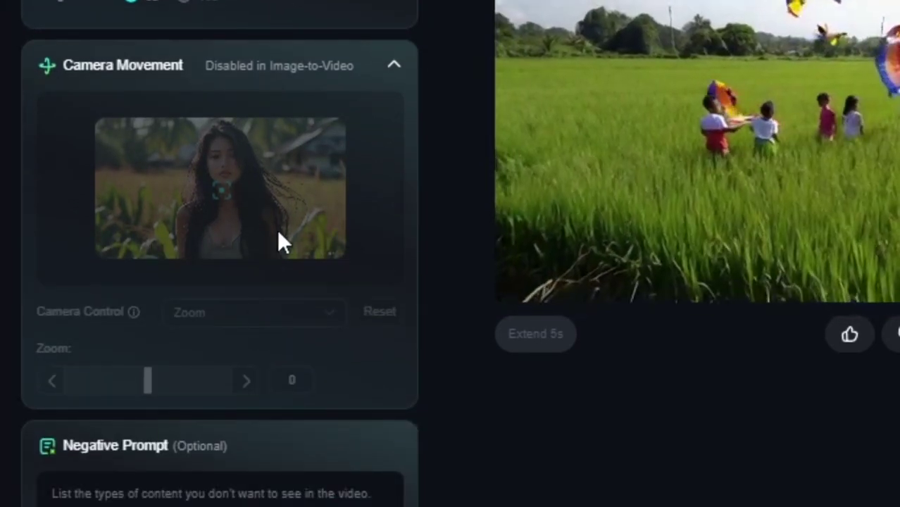
{"action": "scroll", "coordinate": [278, 234], "scroll_direction": "down", "scroll_amount": 2}
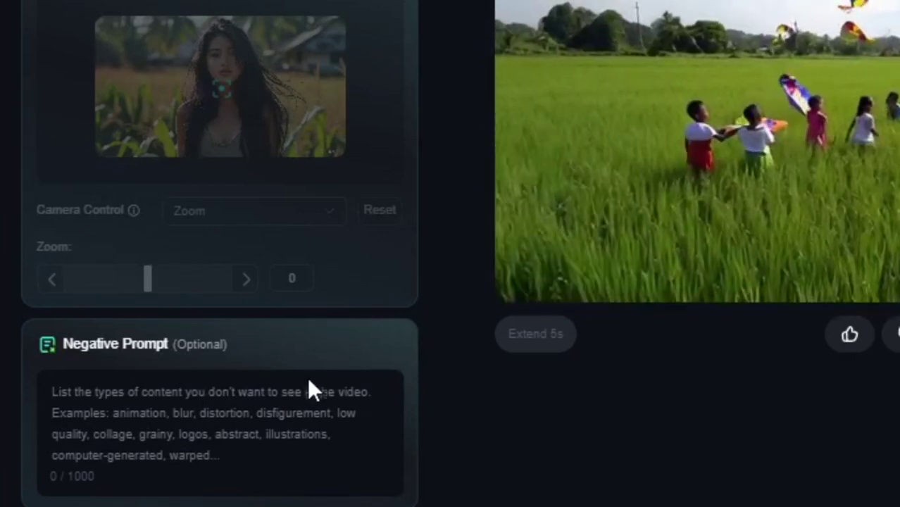
{"action": "scroll", "coordinate": [310, 384], "scroll_direction": "down", "scroll_amount": 2}
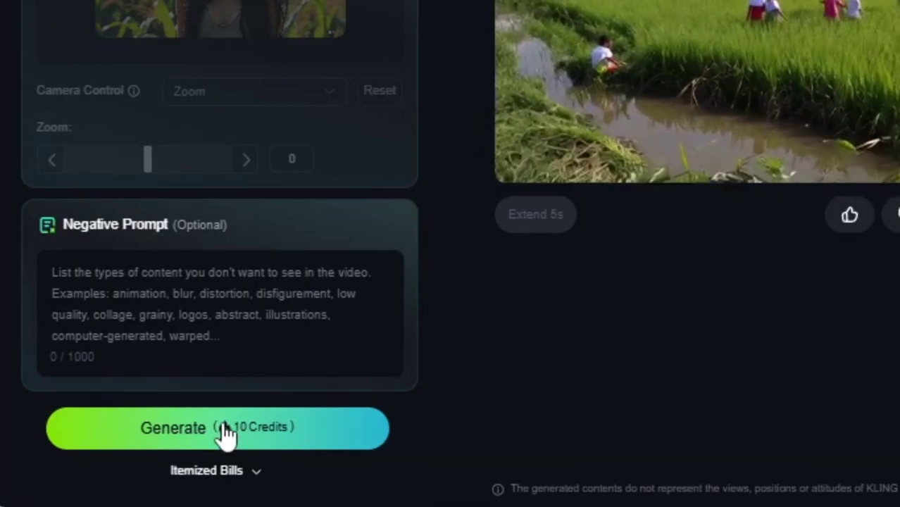
{"action": "left_click", "coordinate": [213, 426]}
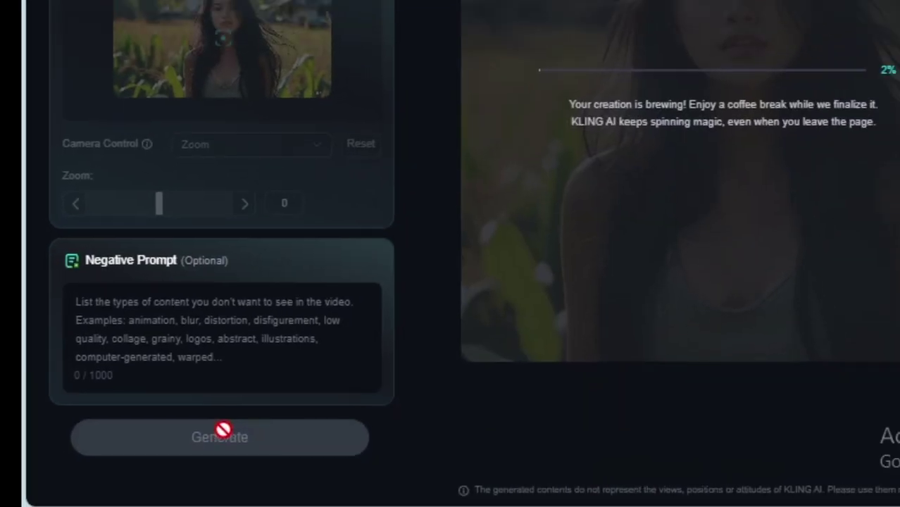